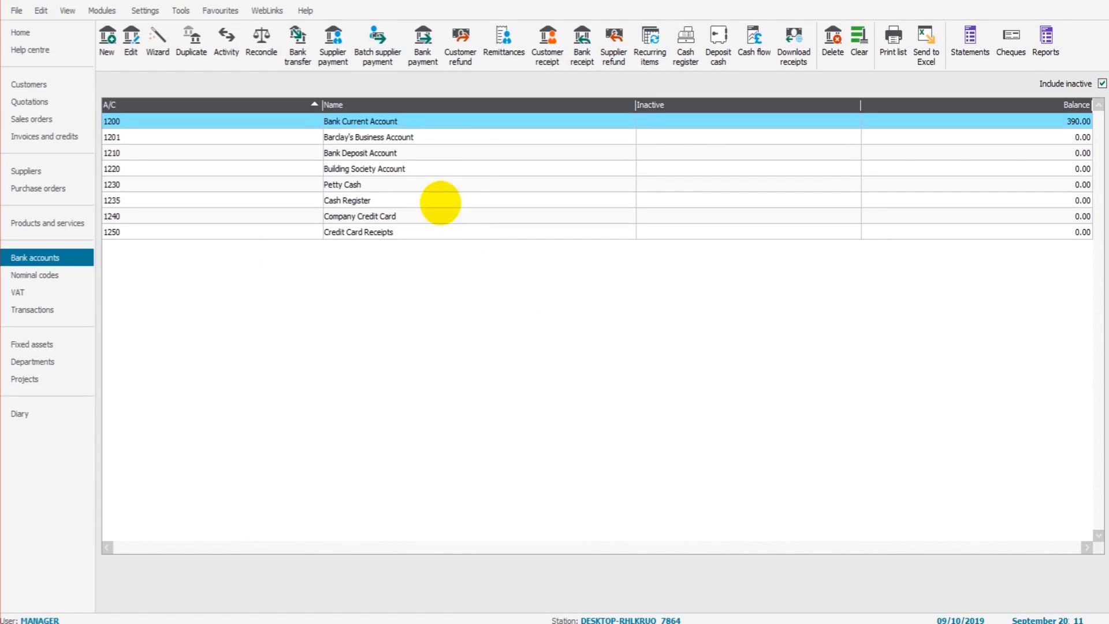
Look over the Petty Cash and Company Credit Card accounts, then start and discard a trial customer receipt
{"action": "left_click", "coordinate": [442, 186]}
{"action": "left_click", "coordinate": [441, 215]}
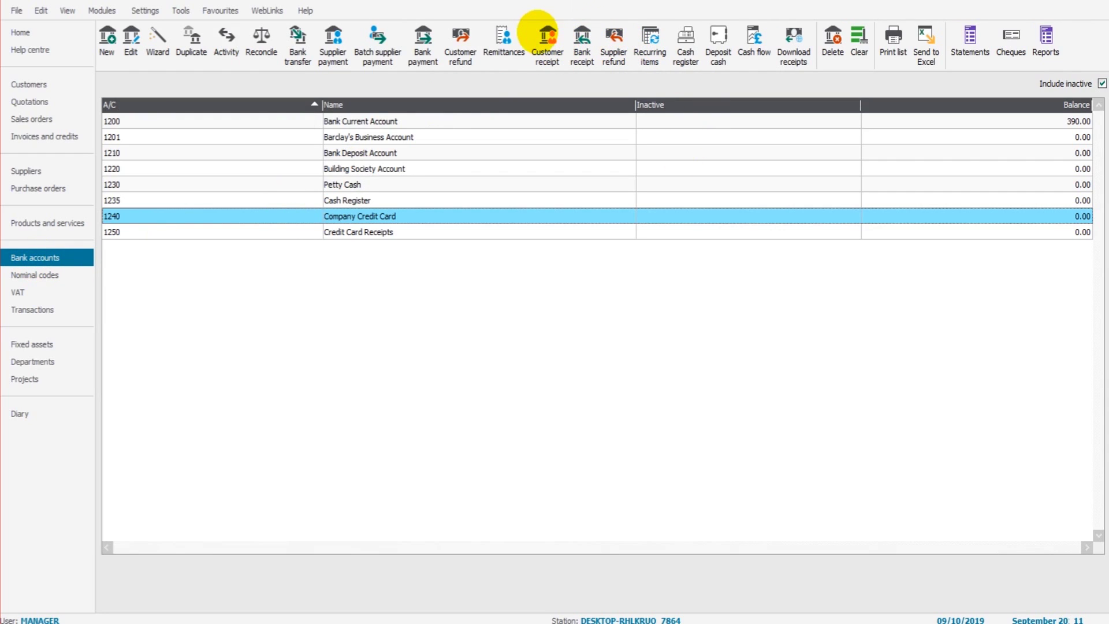
{"action": "left_click", "coordinate": [540, 38]}
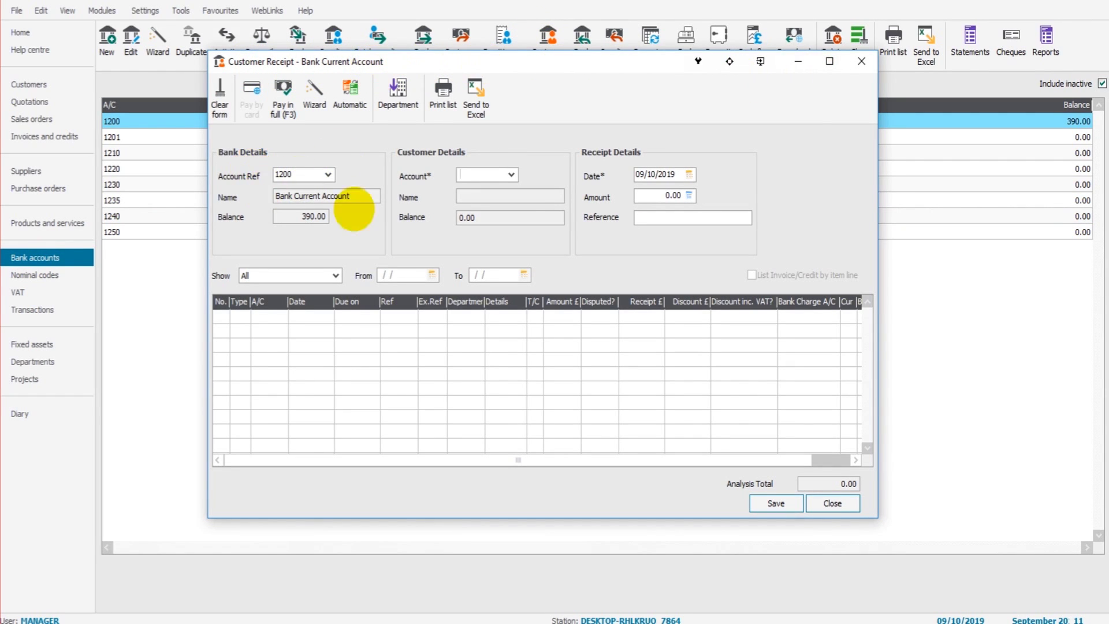
{"action": "left_click", "coordinate": [858, 60]}
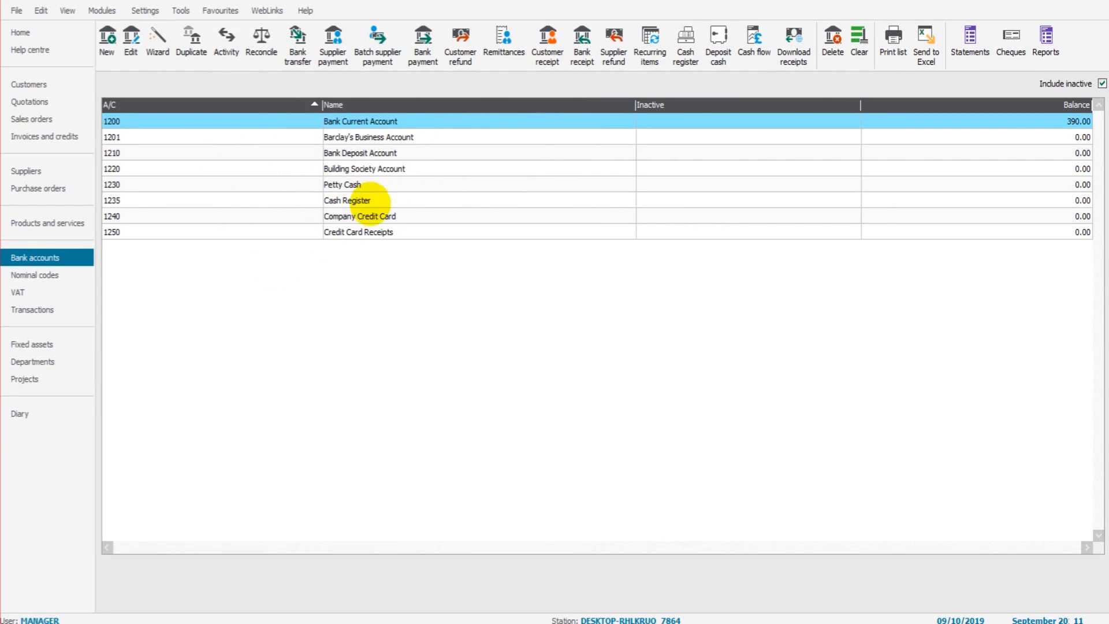
{"action": "left_click", "coordinate": [870, 55]}
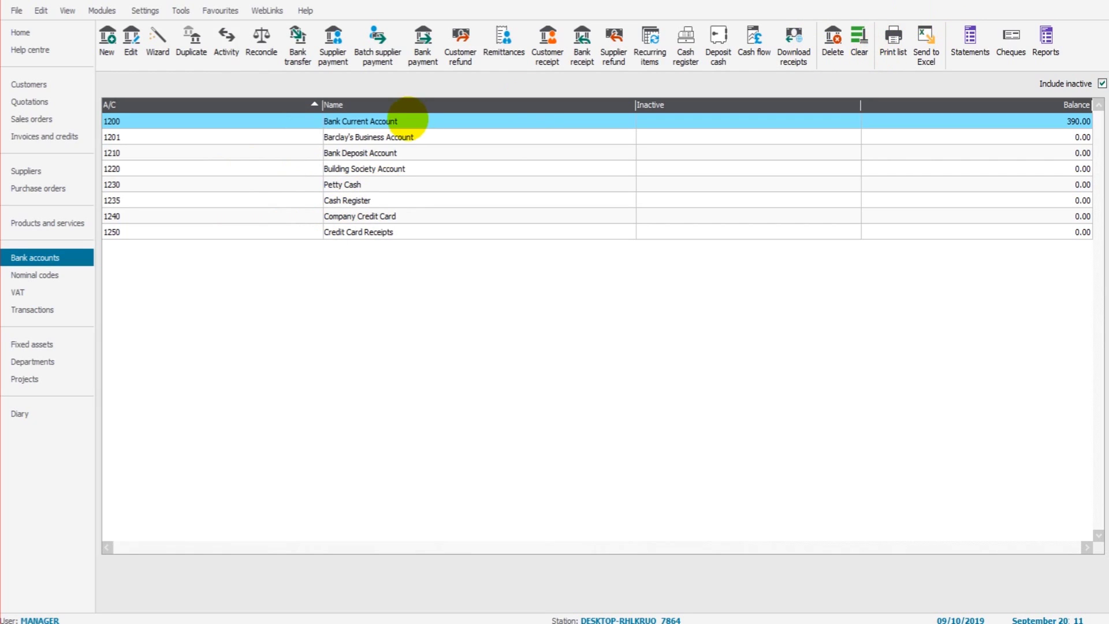
{"action": "key", "text": "Down"}
{"action": "key", "text": "Down"}
{"action": "key", "text": "Down"}
{"action": "key", "text": "Down"}
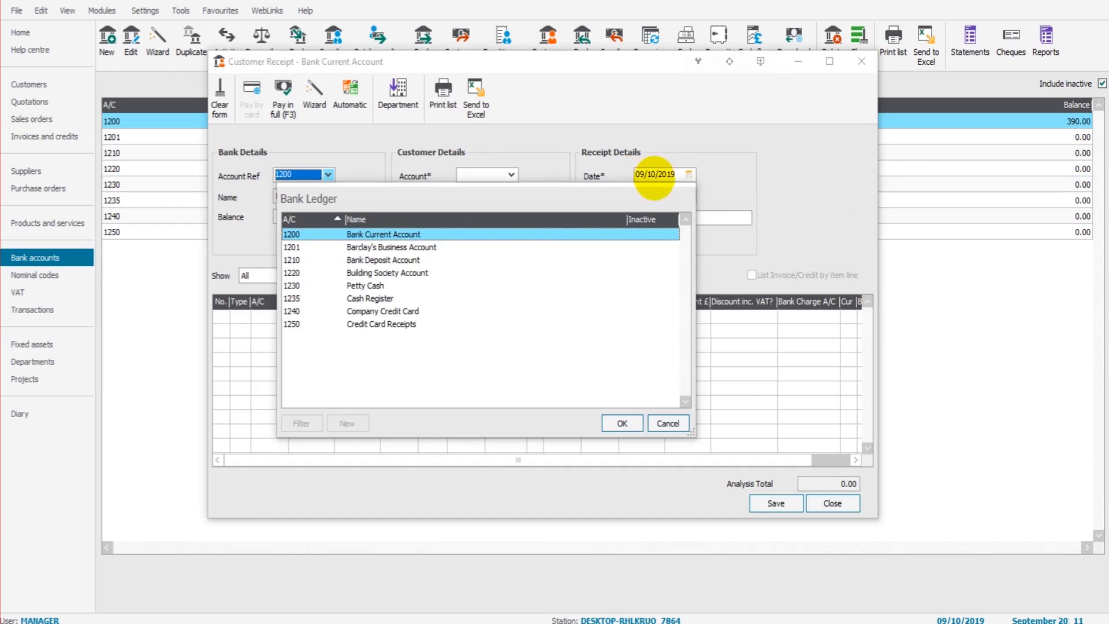
Start a new Bank Current Account customer receipt and reposition its form near the top of the screen
{"action": "left_click", "coordinate": [767, 186]}
{"action": "left_click_drag", "start_coordinate": [632, 63], "coordinate": [609, 262]}
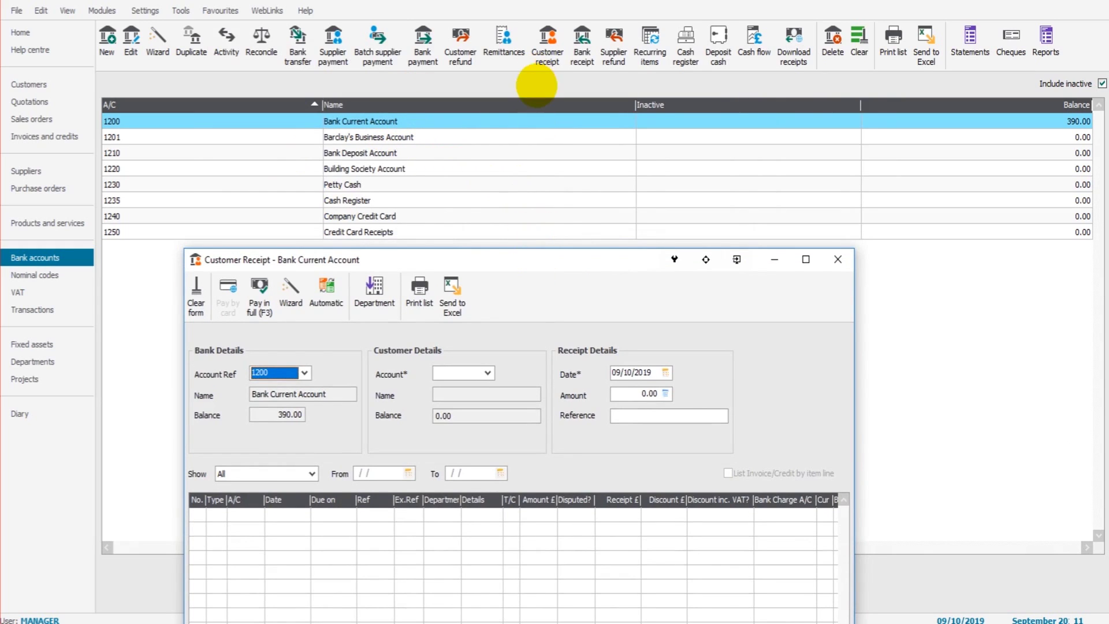
{"action": "left_click_drag", "start_coordinate": [639, 262], "coordinate": [664, 23]}
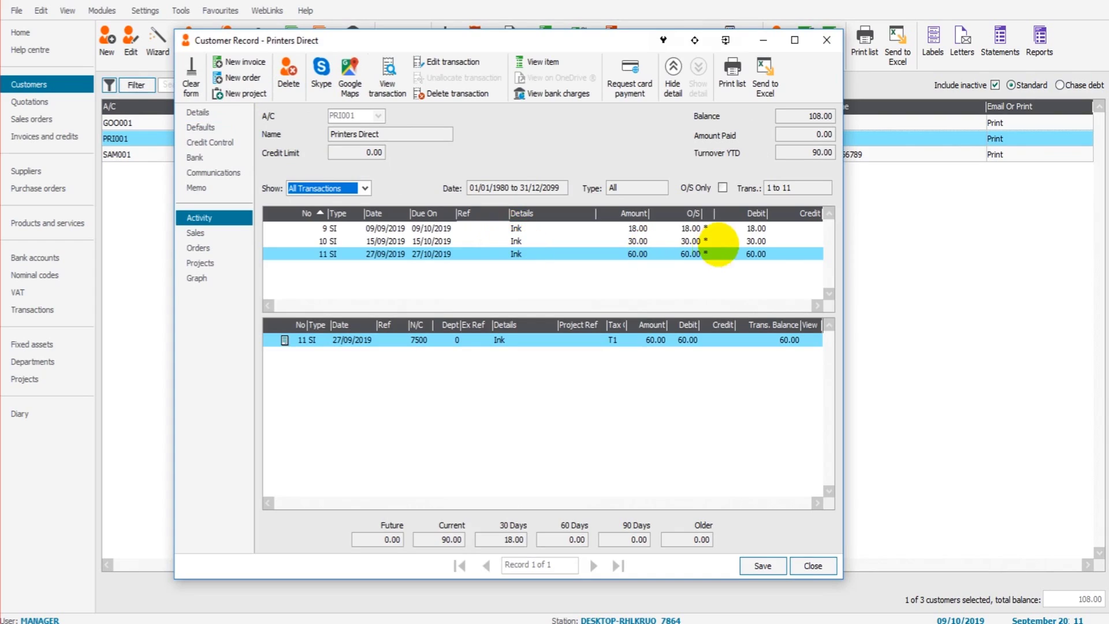
Check Printers Direct's activity, including invoice 9 among three Ink invoices totalling 108.00, then close the record
{"action": "left_click", "coordinate": [689, 209]}
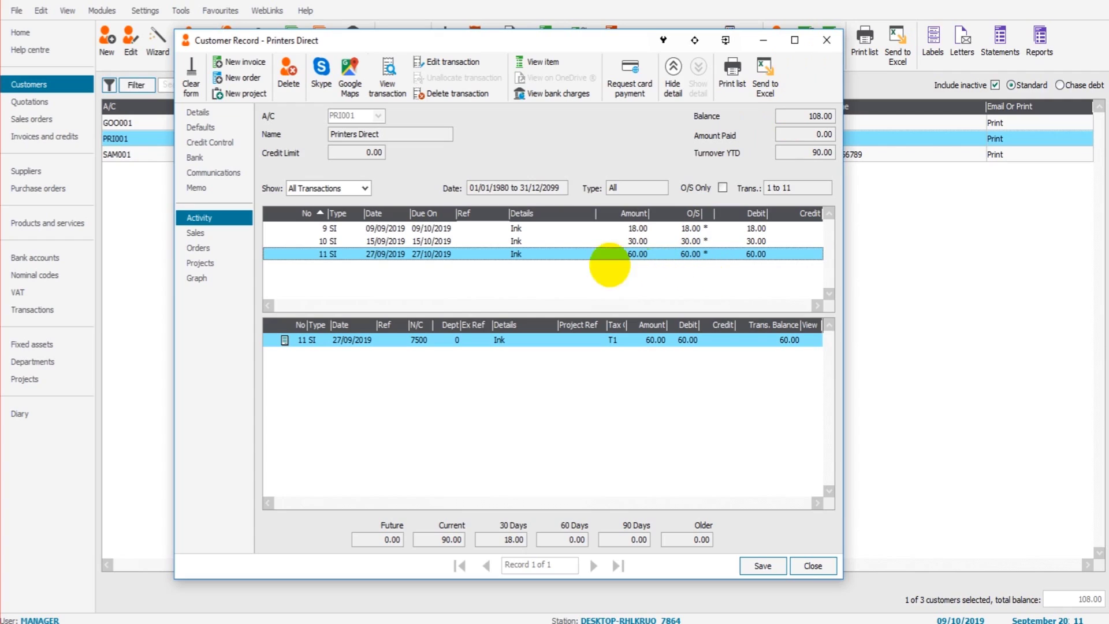
{"action": "left_click", "coordinate": [482, 227]}
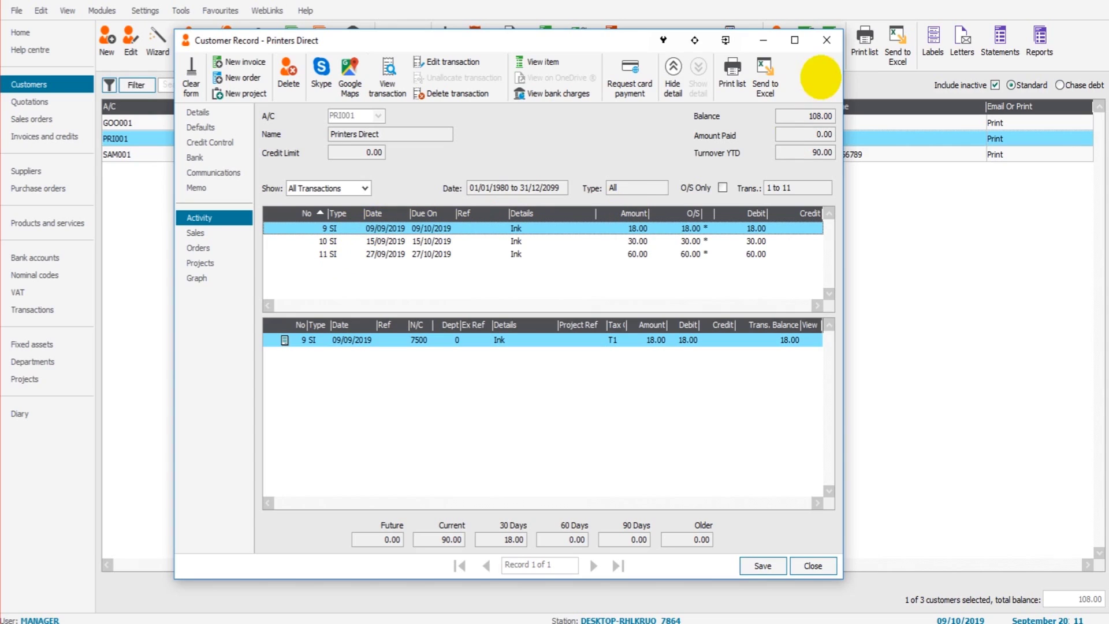
{"action": "left_click", "coordinate": [827, 40]}
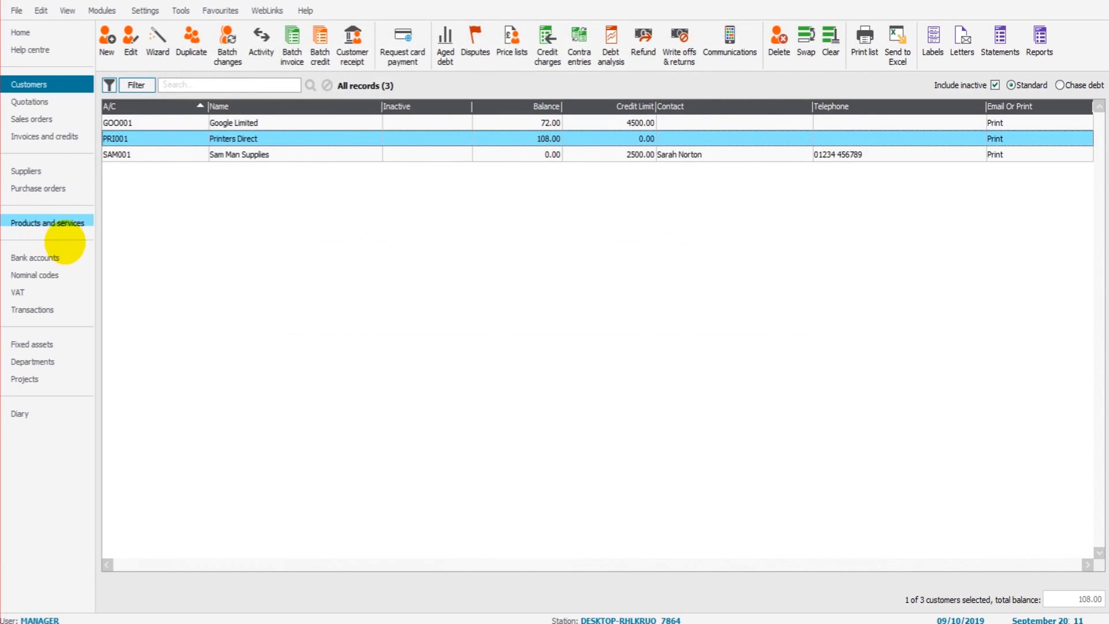
Fill in a PRI001 Printers Direct receipt dated 02/10/2019 for 18.00, reference BACS, against invoice 9
{"action": "left_click", "coordinate": [78, 256]}
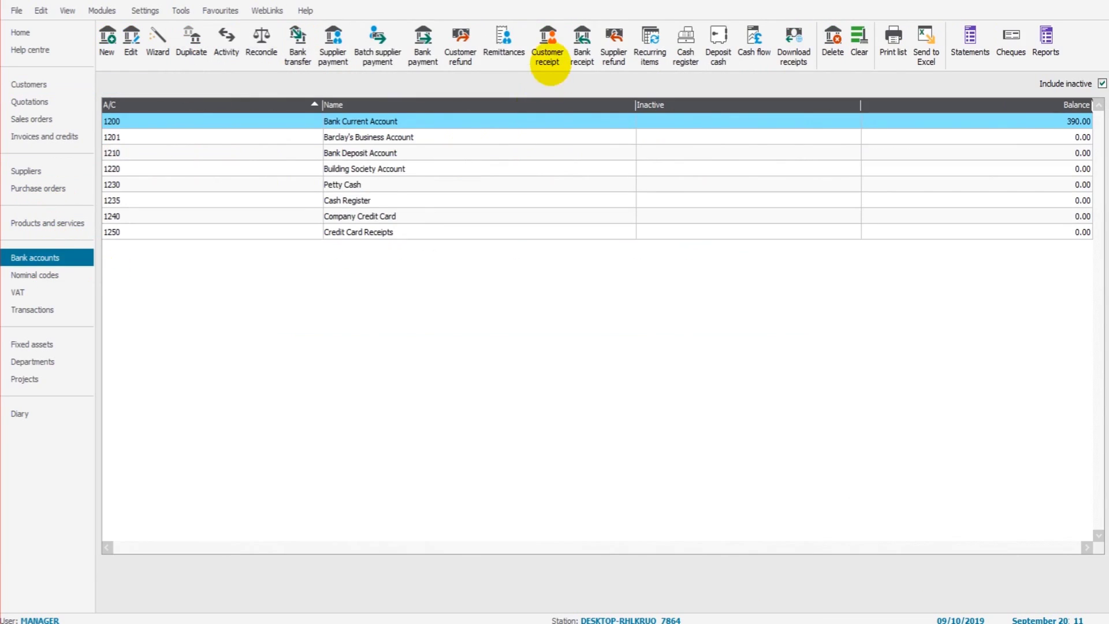
{"action": "left_click", "coordinate": [548, 57]}
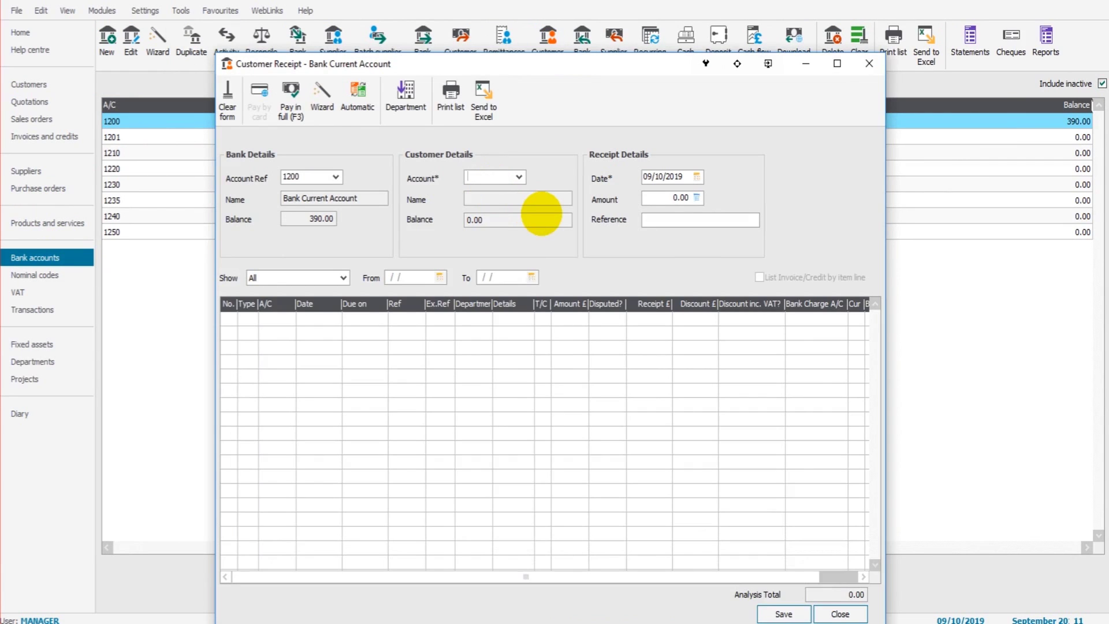
{"action": "type", "text": "PRI001"}
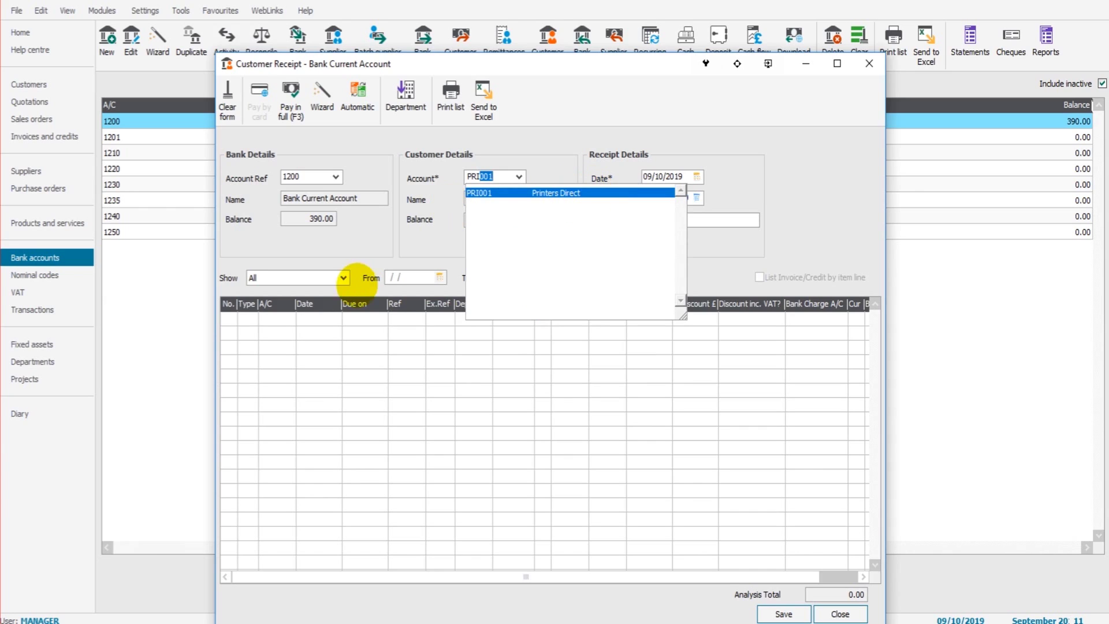
{"action": "key", "text": "Tab"}
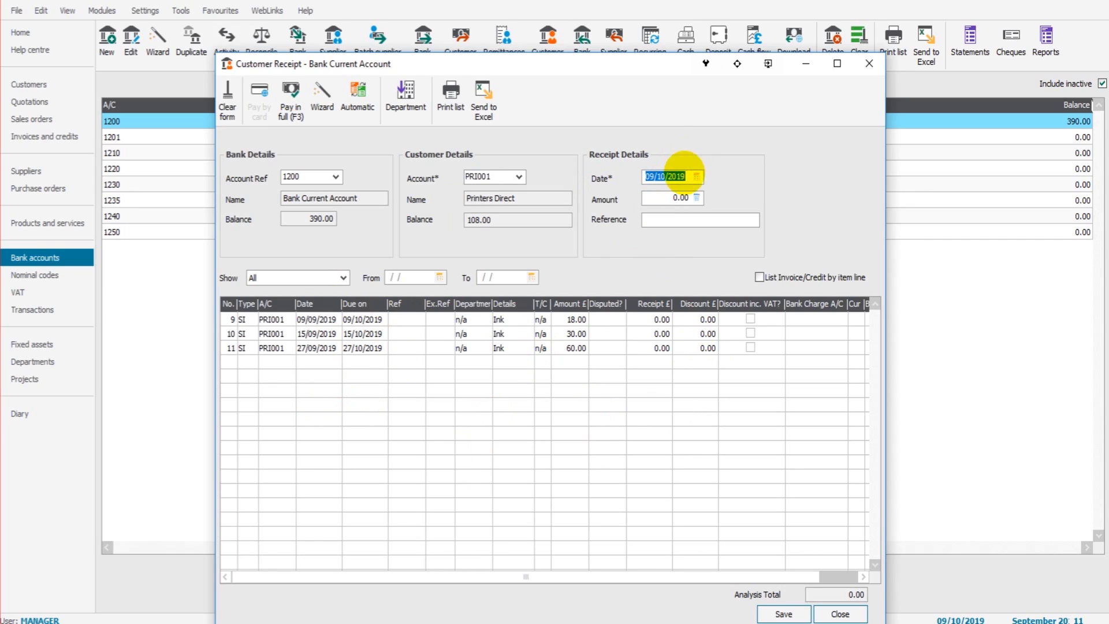
{"action": "left_click", "coordinate": [698, 176]}
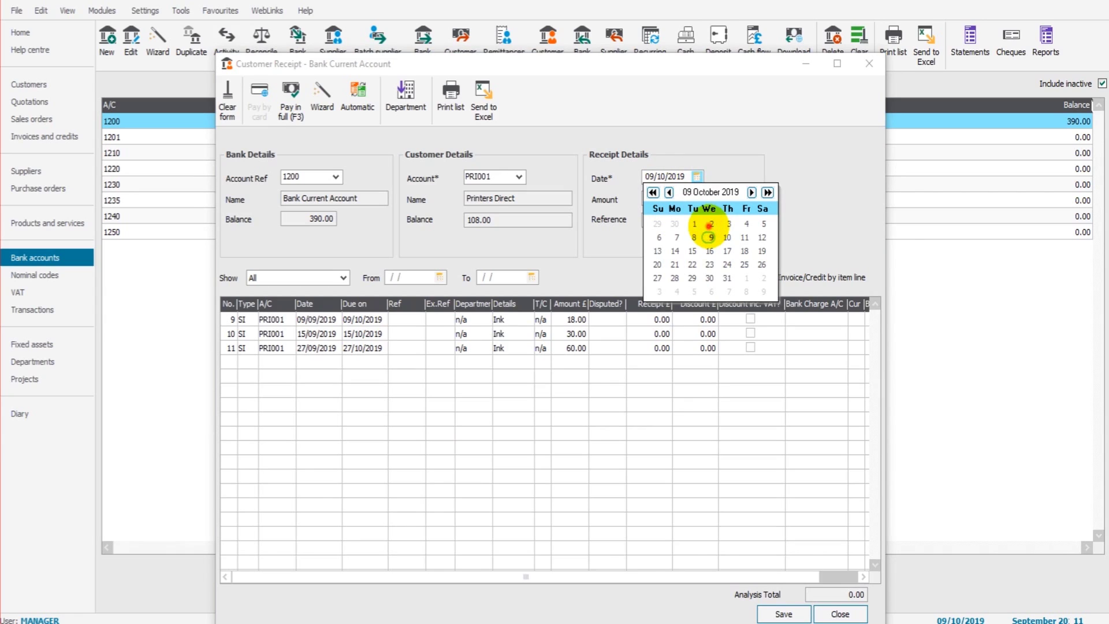
{"action": "left_click", "coordinate": [711, 223]}
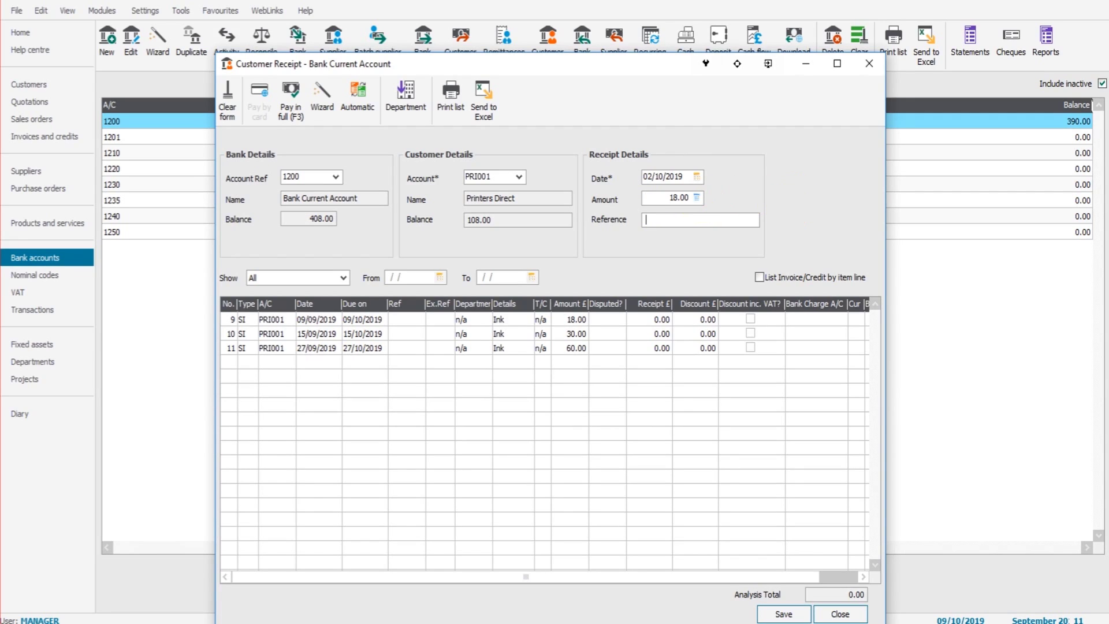
{"action": "type", "text": "BACS"}
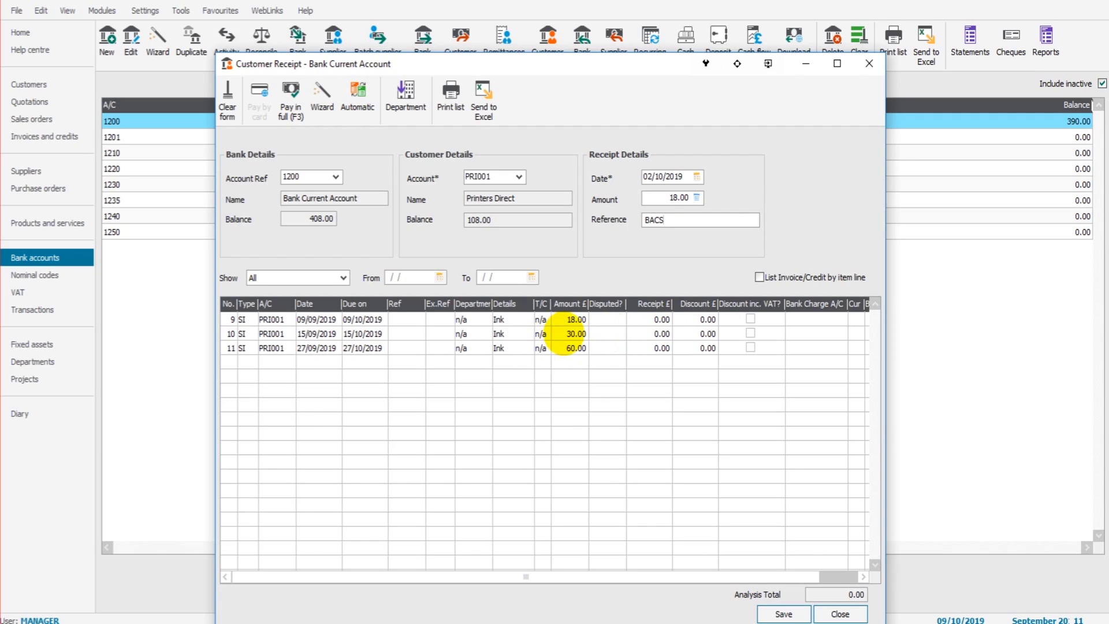
{"action": "left_click", "coordinate": [647, 323]}
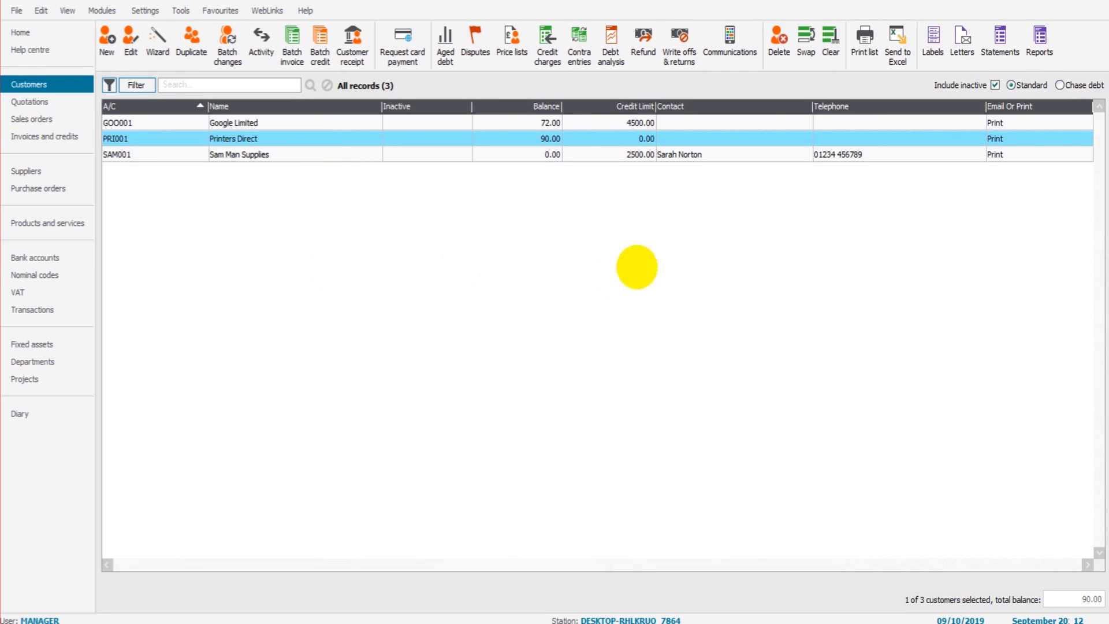
Check invoices 9 and 10 in the Printers Direct record, then return to the bank accounts list
{"action": "key", "text": "Return"}
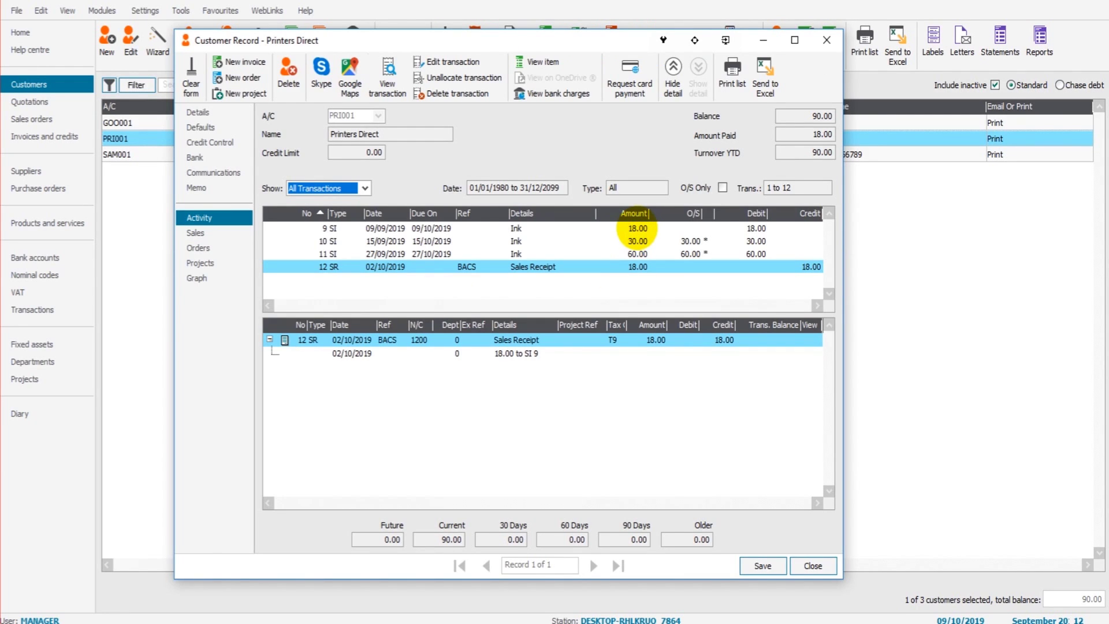
{"action": "left_click", "coordinate": [690, 228]}
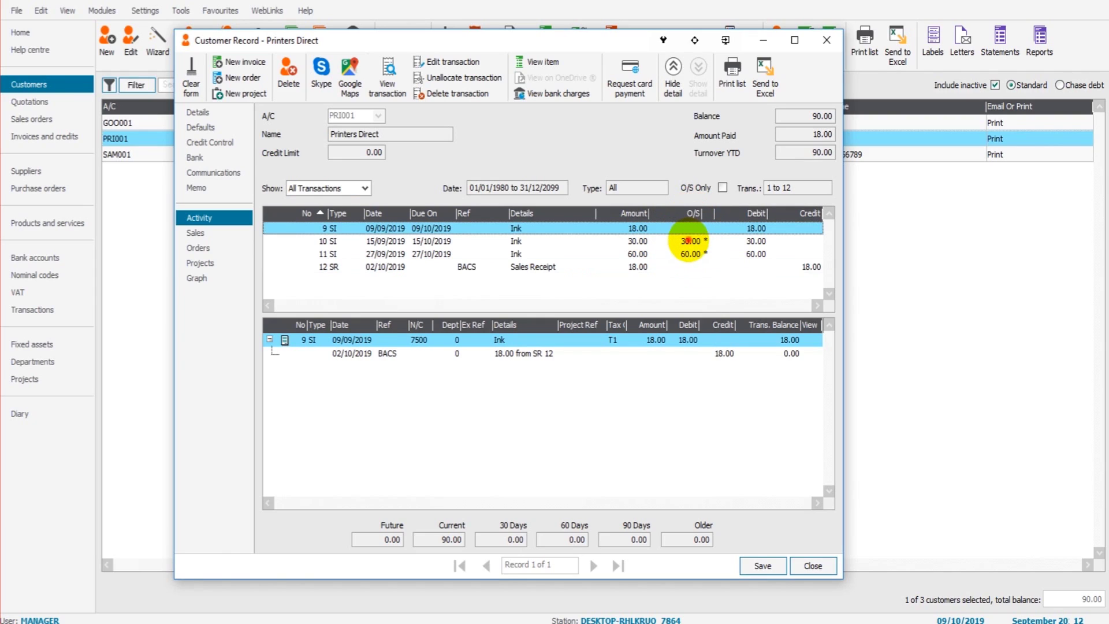
{"action": "left_click", "coordinate": [691, 242]}
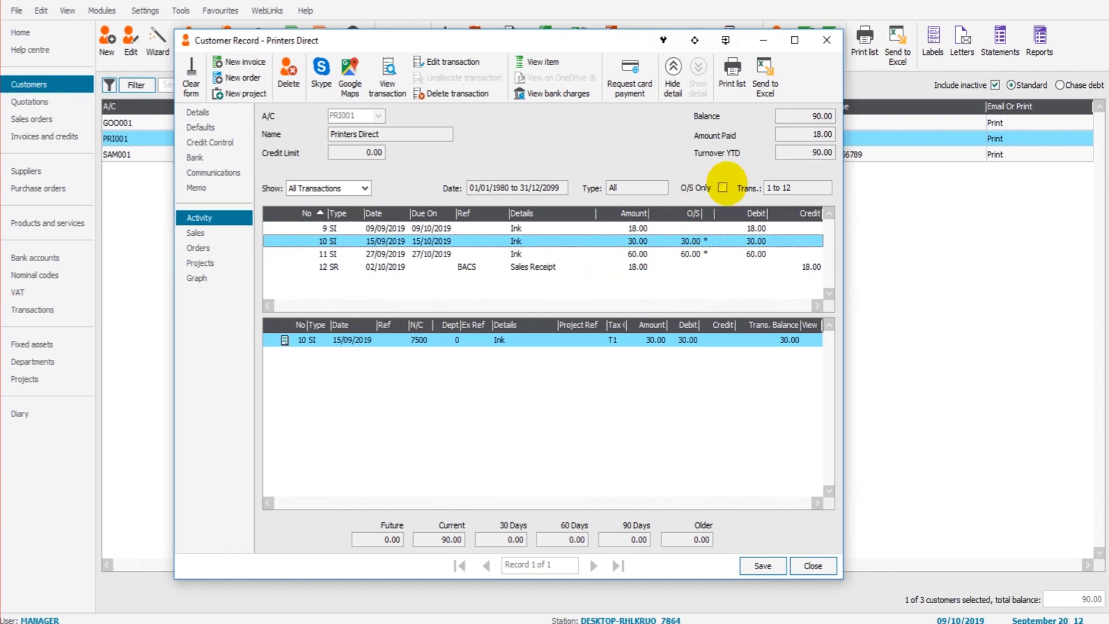
{"action": "left_click", "coordinate": [824, 43]}
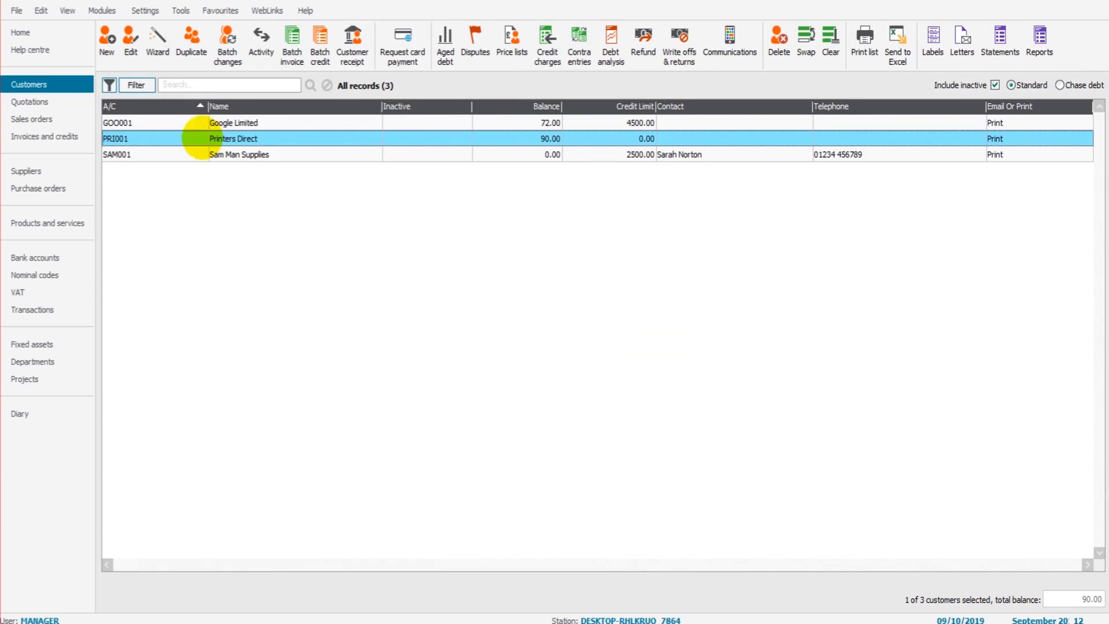
{"action": "left_click", "coordinate": [74, 257]}
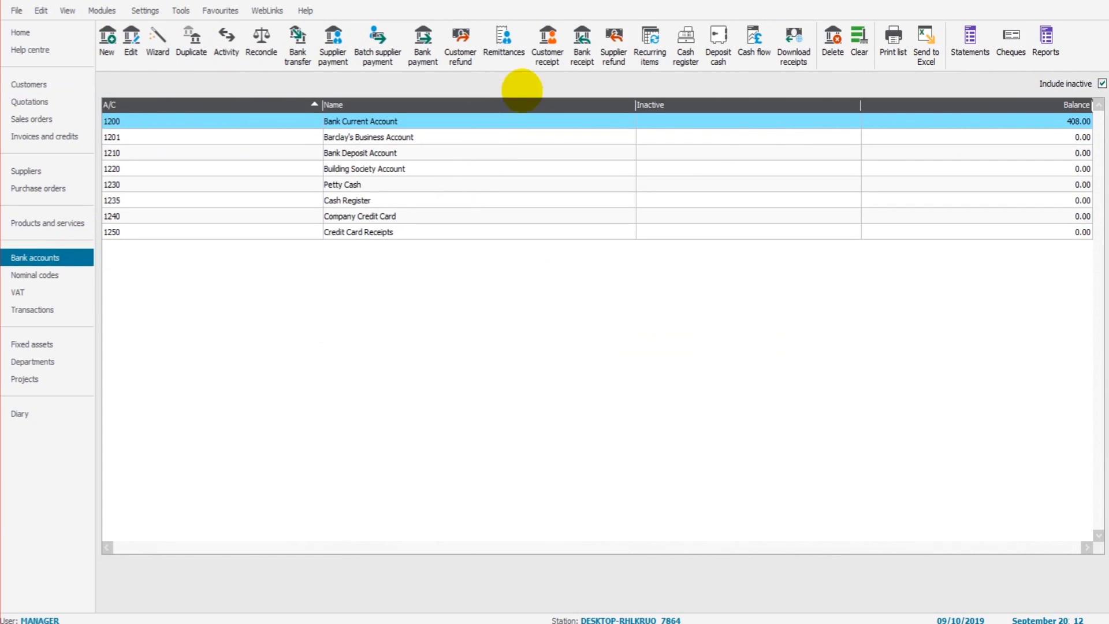
Enter a Printers Direct receipt dated 28/09/2019 for 90.00 with reference BACS
{"action": "left_click", "coordinate": [547, 56]}
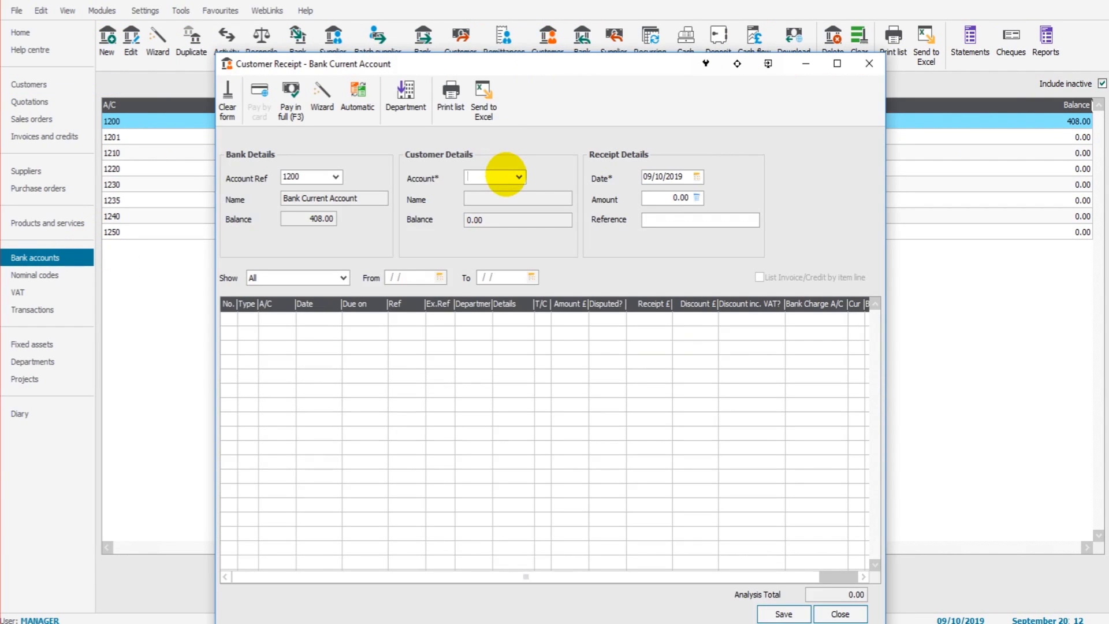
{"action": "left_click", "coordinate": [502, 176]}
{"action": "type", "text": "PRI001"}
{"action": "key", "text": "Tab"}
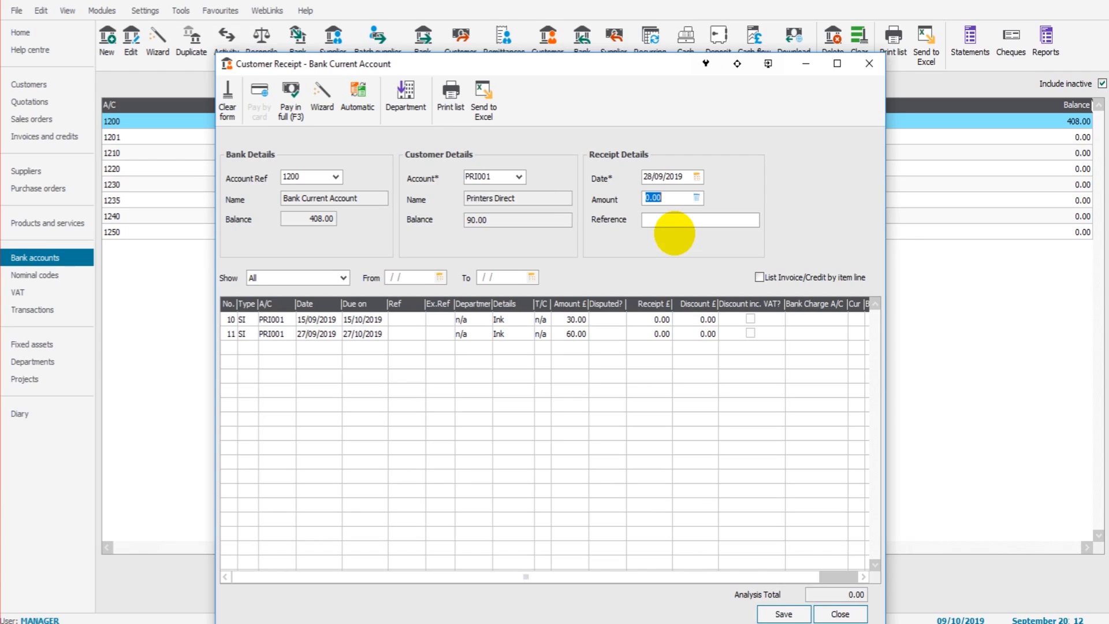
{"action": "type", "text": "90"}
{"action": "left_click", "coordinate": [674, 224]}
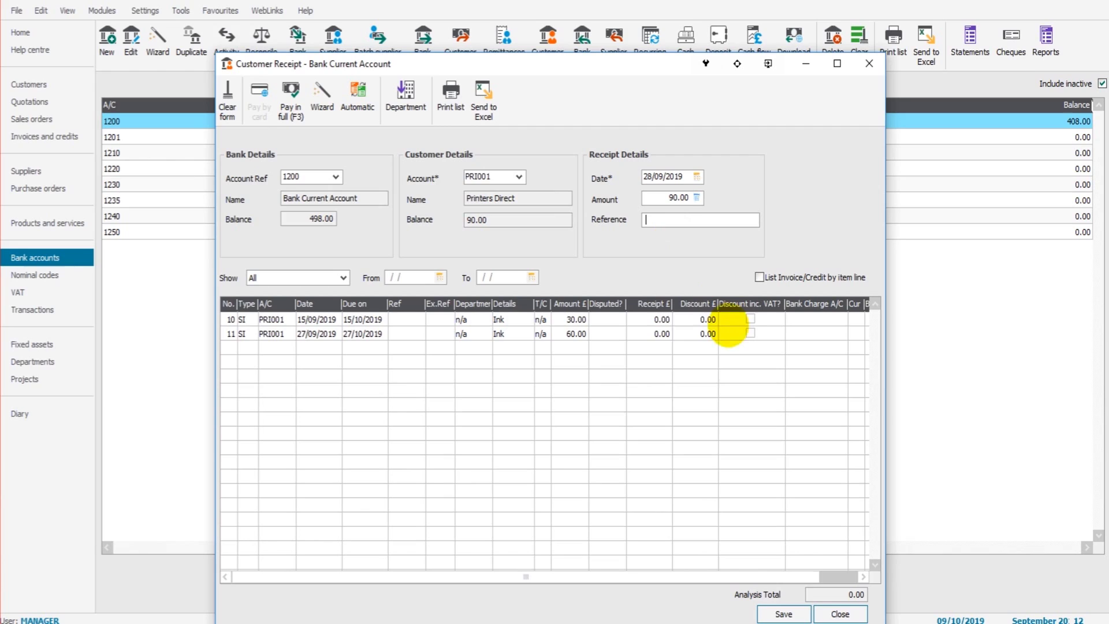
{"action": "type", "text": "BACS"}
{"action": "key", "text": "Tab"}
Allocate 30.00 to invoice 10 and 60.00 to invoice 11, then save the receipt
{"action": "left_click", "coordinate": [650, 320]}
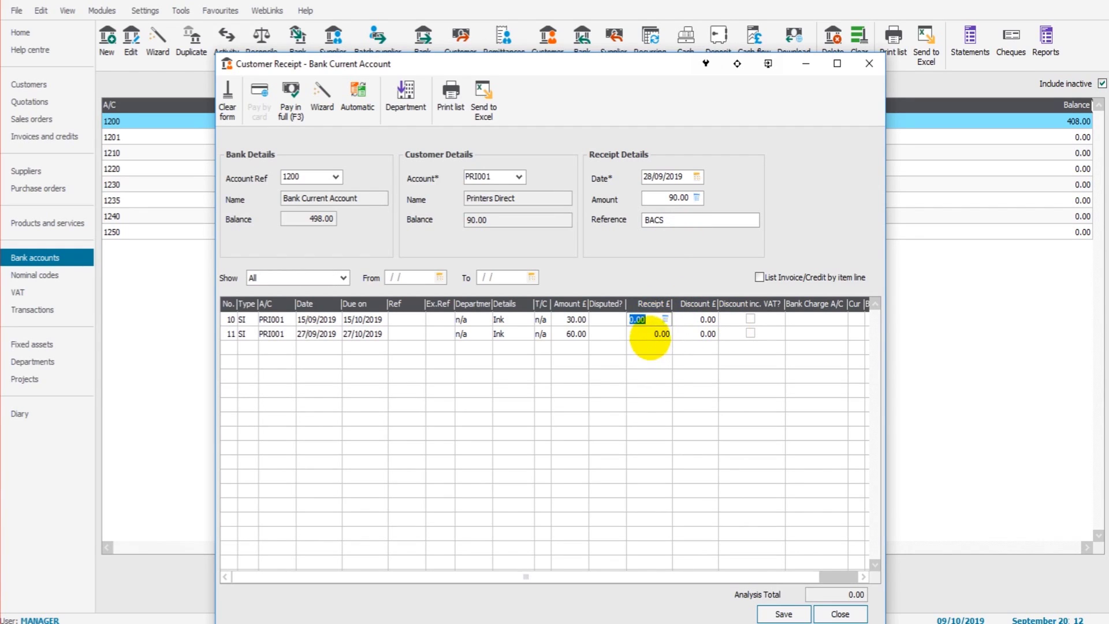
{"action": "left_click", "coordinate": [650, 334]}
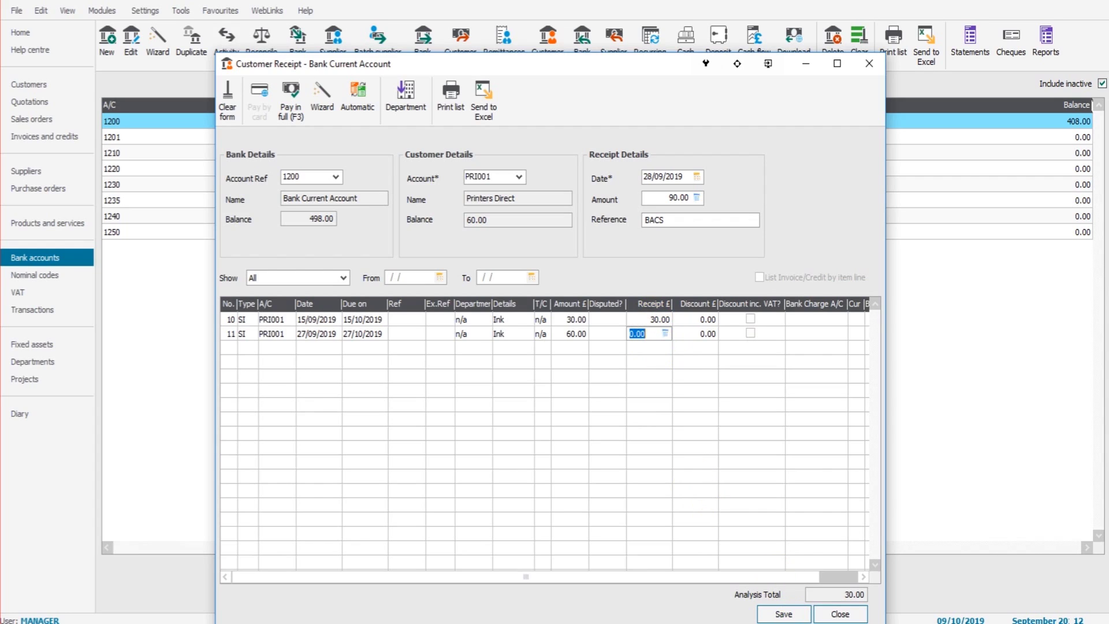
{"action": "left_click", "coordinate": [783, 614]}
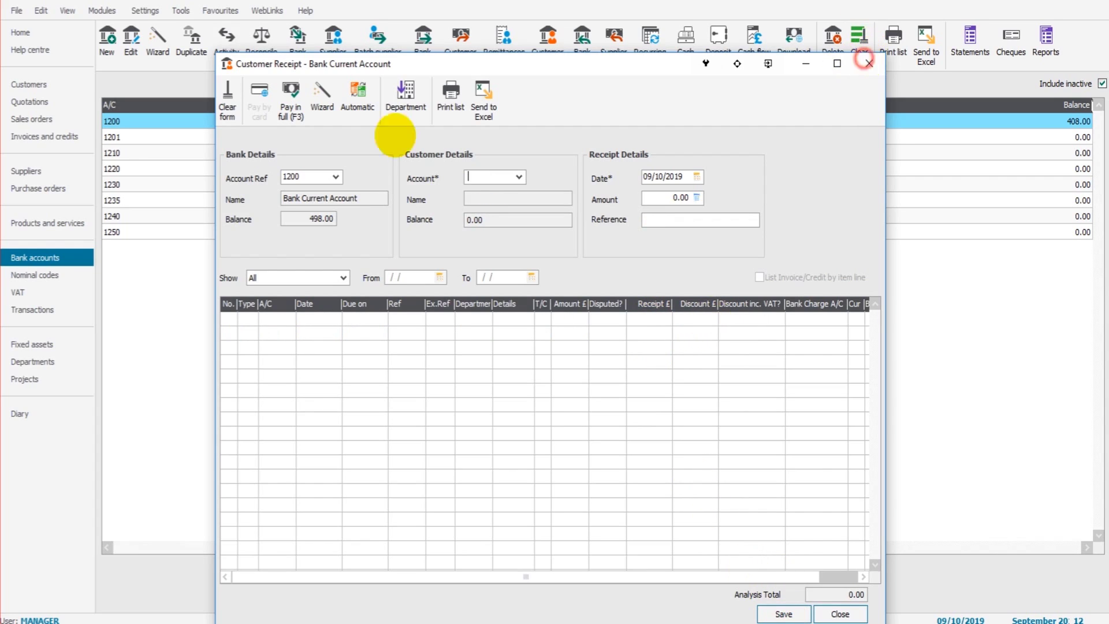
{"action": "left_click", "coordinate": [26, 85]}
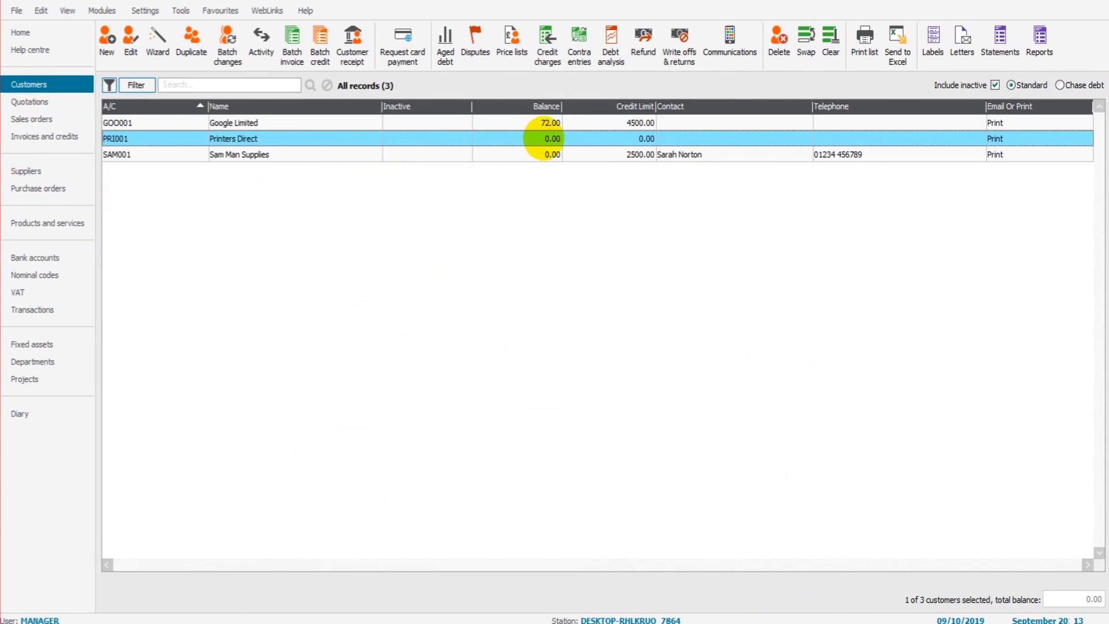
{"action": "left_click", "coordinate": [538, 139]}
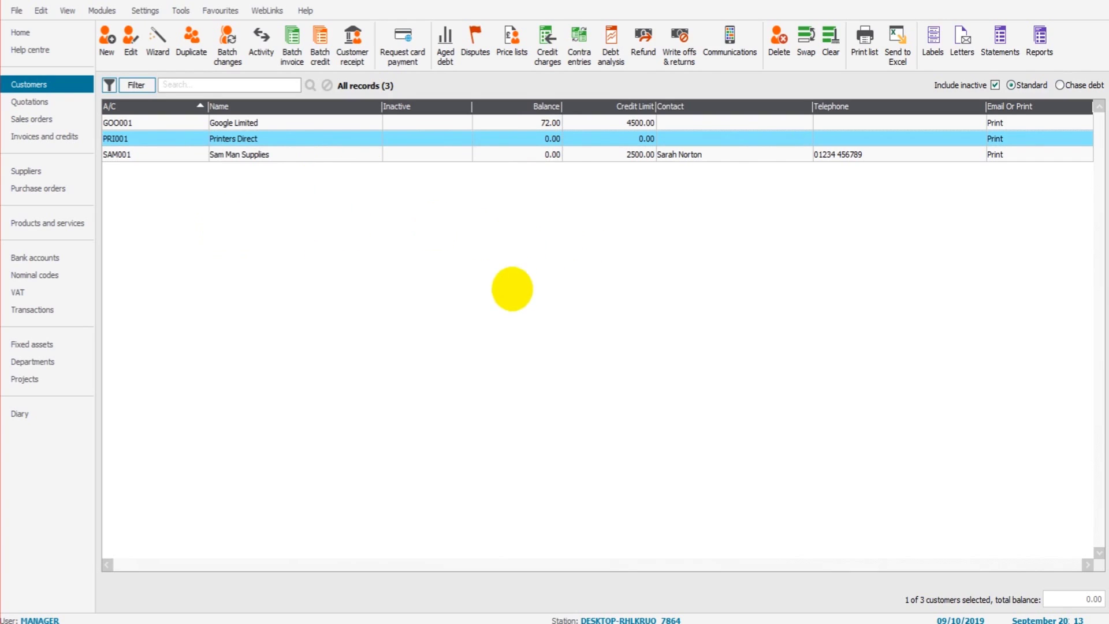
{"action": "left_click", "coordinate": [359, 218]}
{"action": "left_click", "coordinate": [366, 271]}
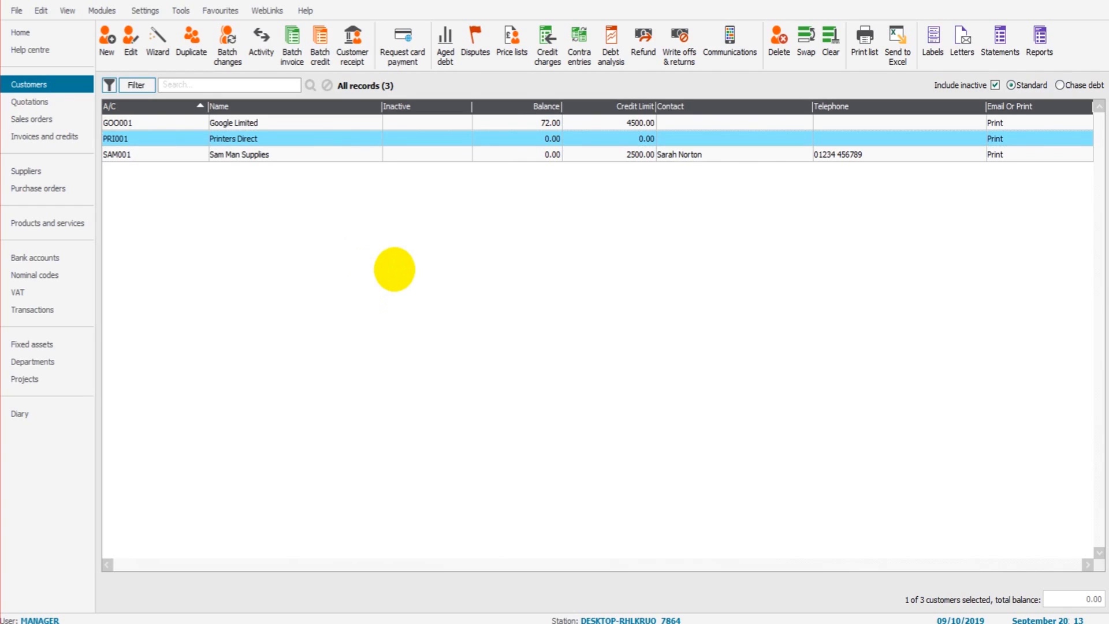
{"action": "double_click", "coordinate": [396, 230]}
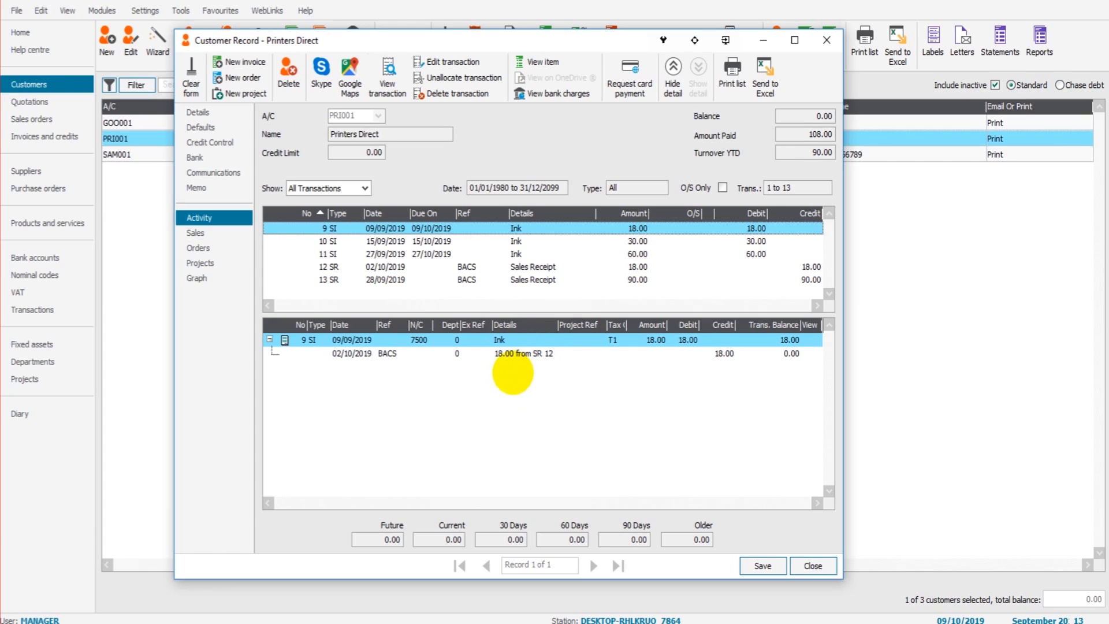
{"action": "left_click", "coordinate": [572, 279]}
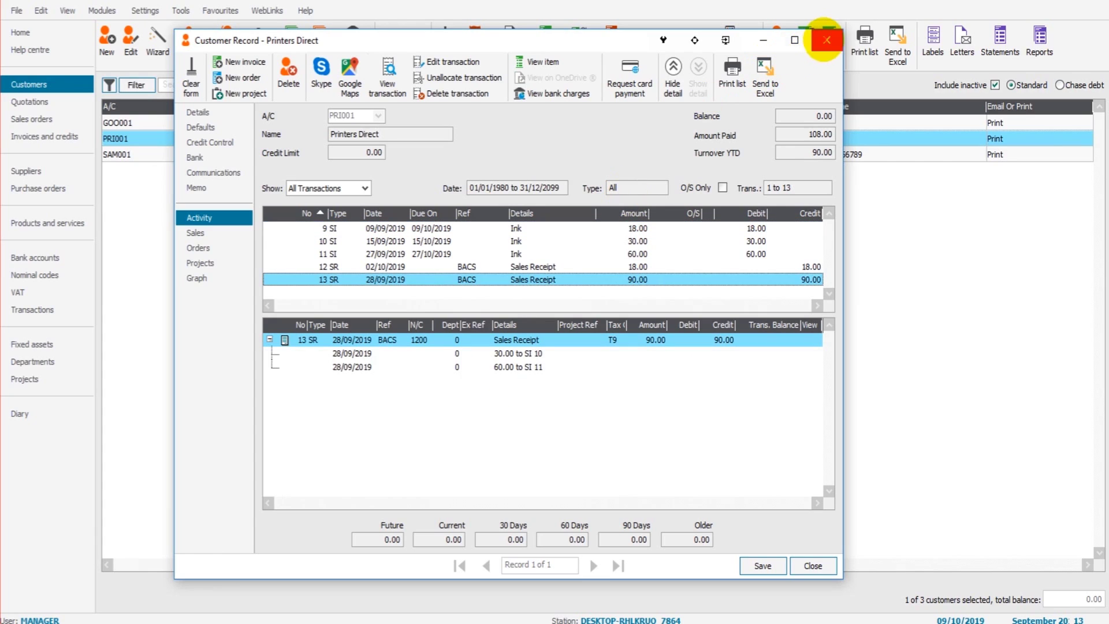
{"action": "left_click", "coordinate": [827, 40]}
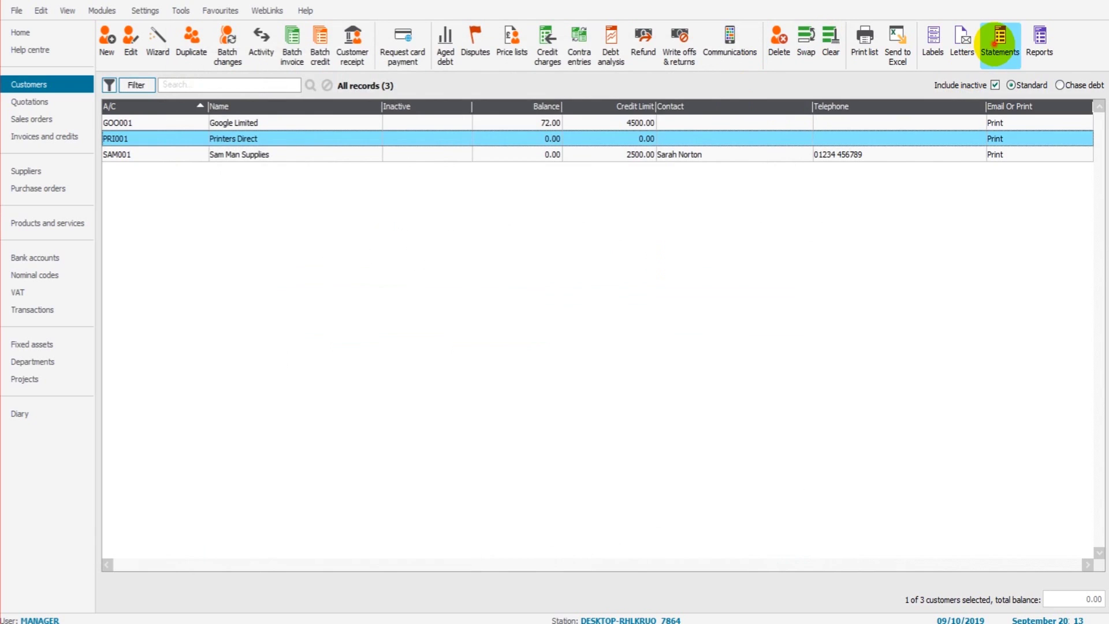
Preview the Printers Direct statement showing 108.00 invoiced and 18.00 and 90.00 paid, then close it
{"action": "left_click", "coordinate": [1000, 45]}
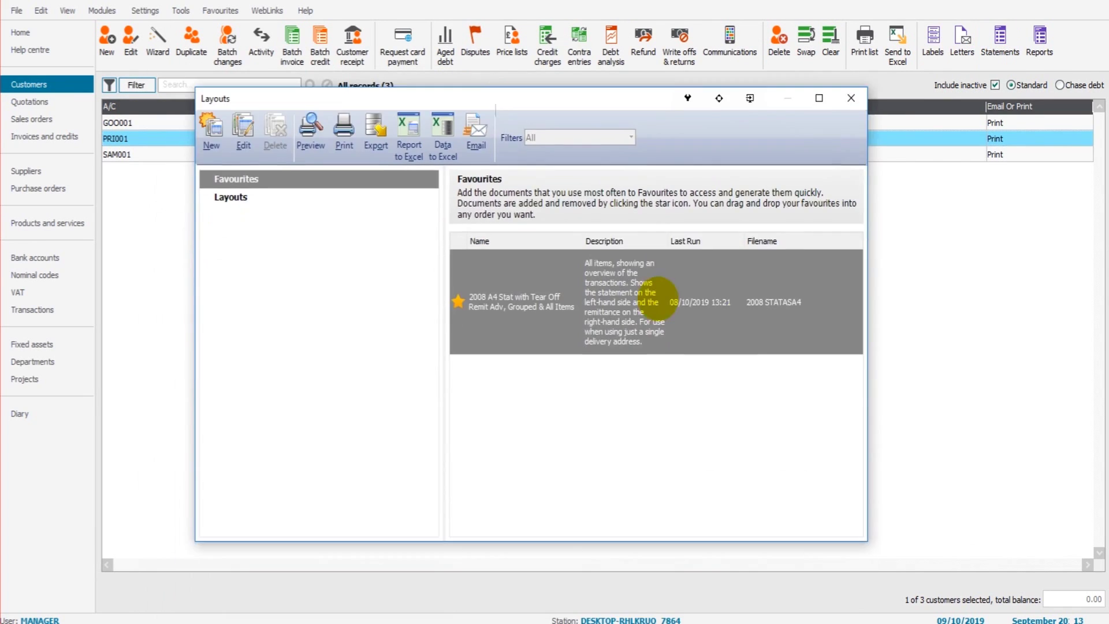
{"action": "left_click", "coordinate": [684, 305]}
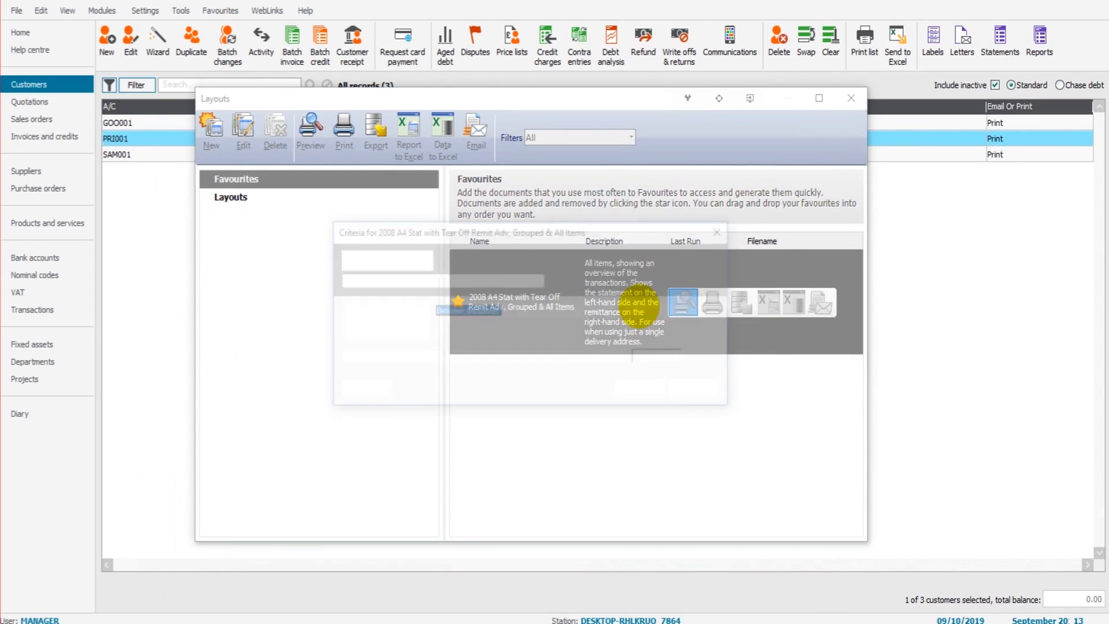
{"action": "left_click", "coordinate": [643, 390]}
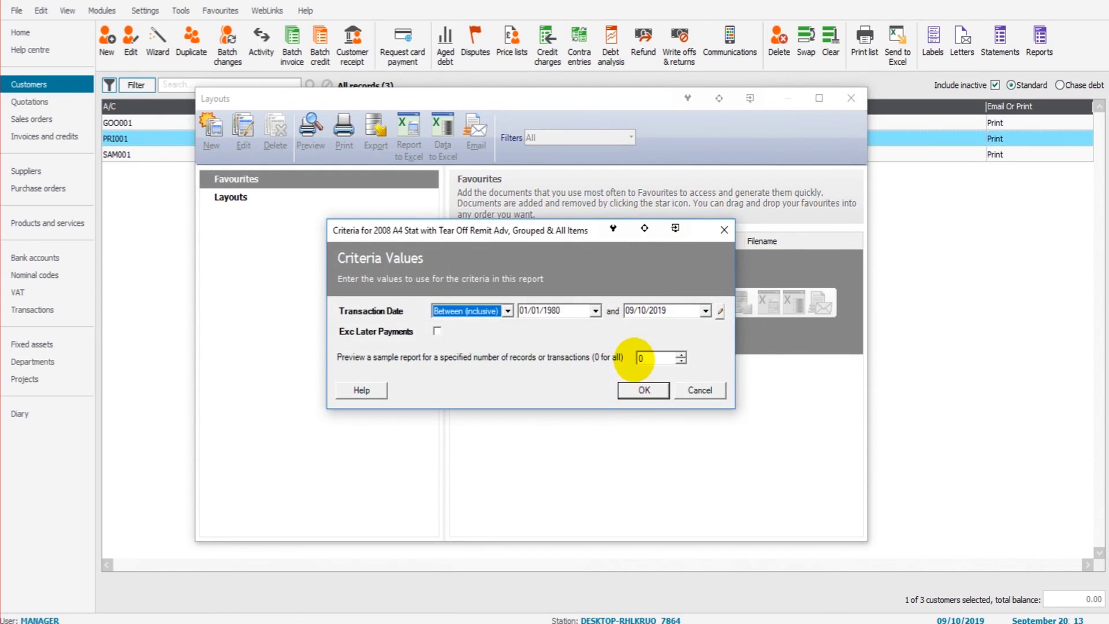
{"action": "scroll", "coordinate": [619, 265], "scroll_direction": "down", "scroll_amount": 3}
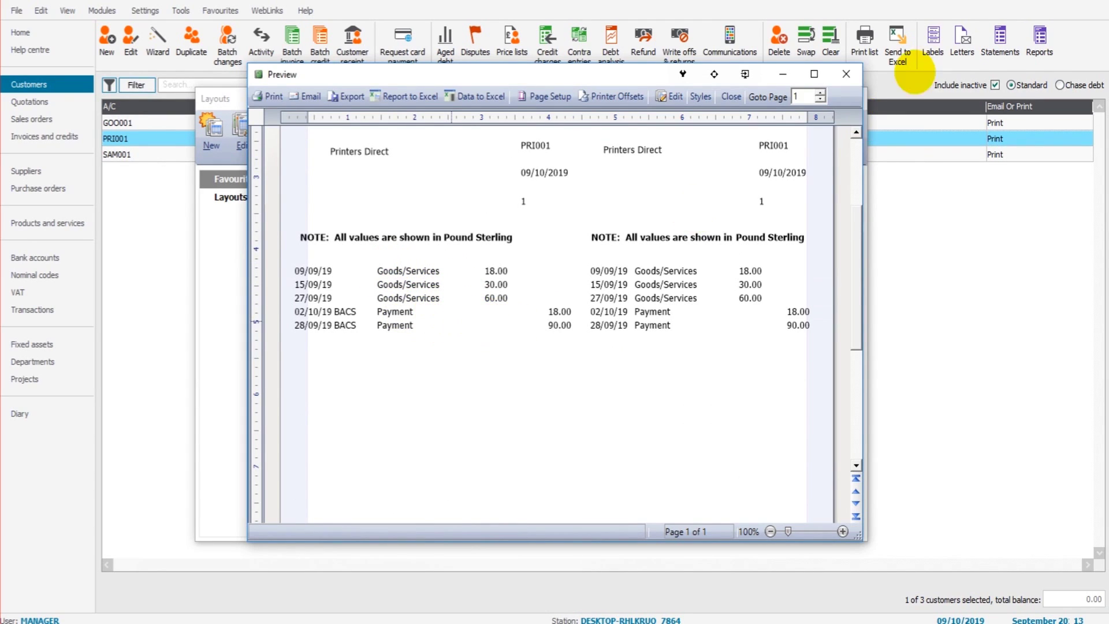
{"action": "left_click", "coordinate": [847, 74]}
{"action": "left_click", "coordinate": [854, 94]}
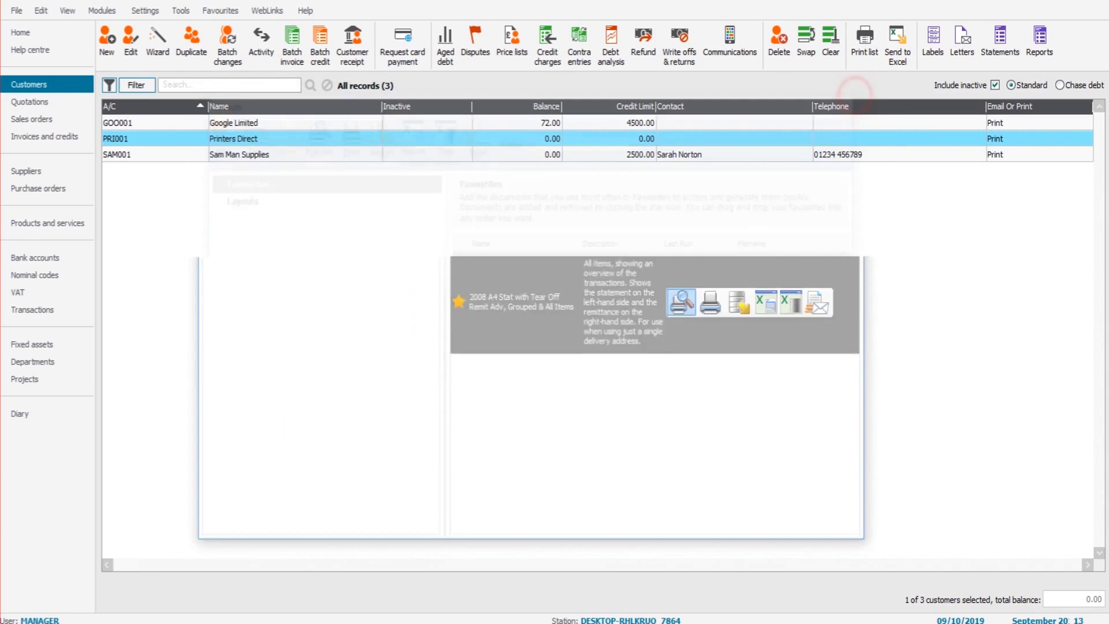